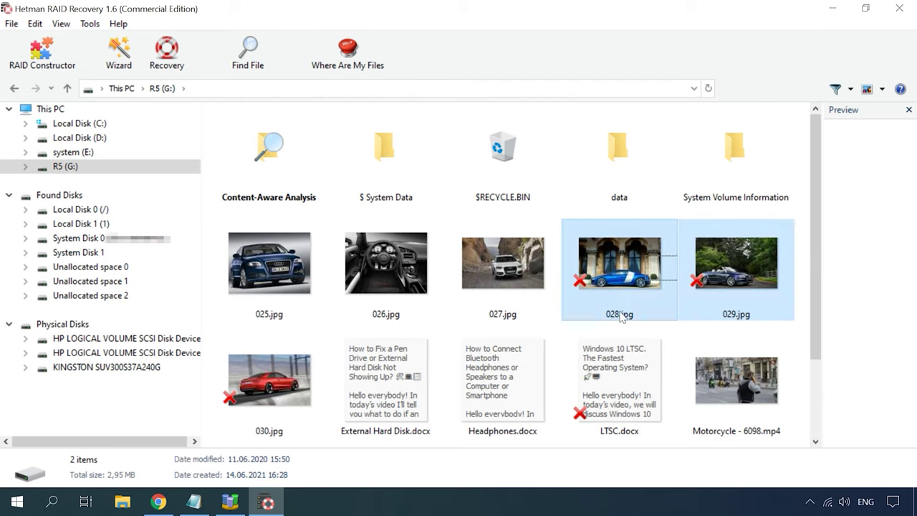
# - Recover the deleted files 028.jpg, 029.jpg, 030.jpg and LTSC.docx from the R5 (G:) volume, saving them to hard disk
pyautogui.keyDown('ctrl'); pyautogui.click(606, 374); pyautogui.keyUp('ctrl')
pyautogui.keyDown('ctrl'); pyautogui.click(283, 380); pyautogui.keyUp('ctrl')
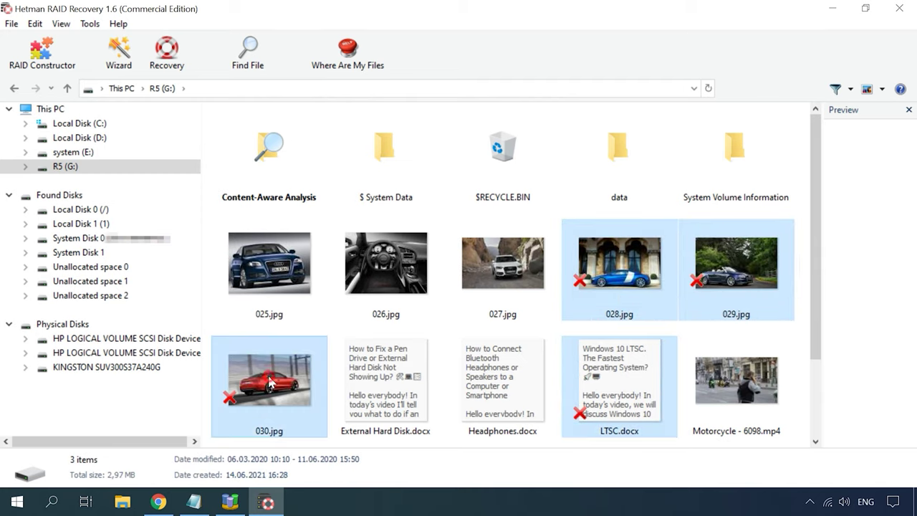
pyautogui.click(166, 76)
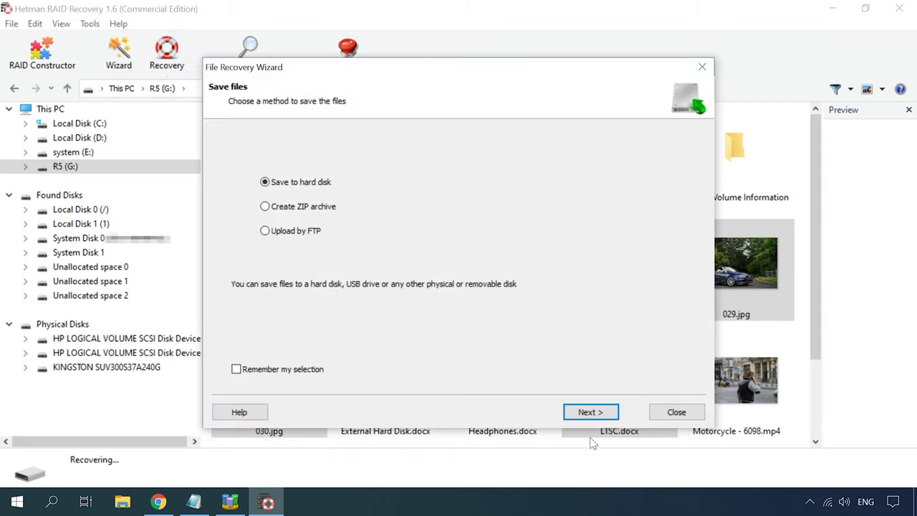
pyautogui.click(598, 416)
pyautogui.click(592, 414)
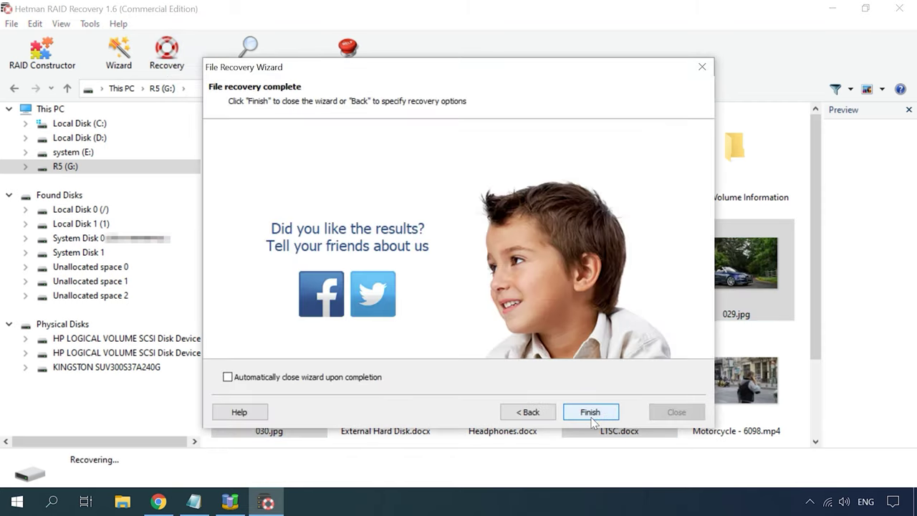
pyautogui.click(590, 412)
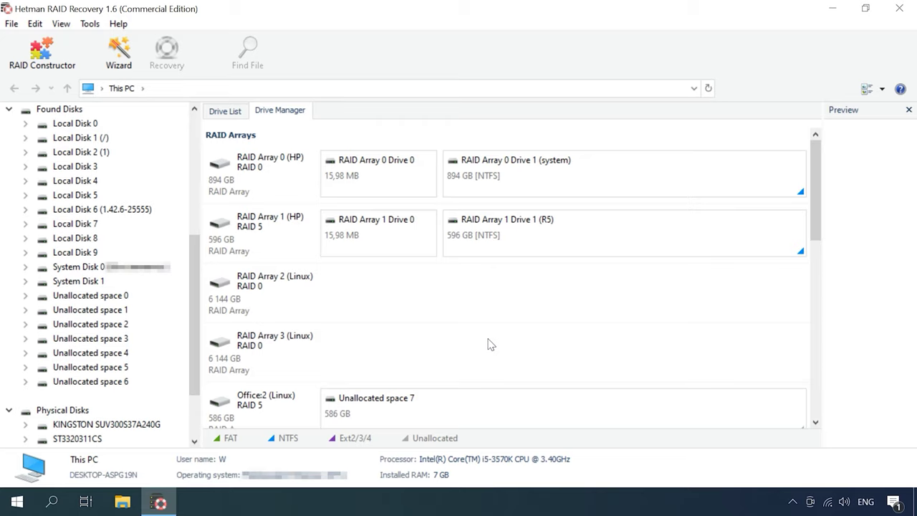
# - Check the two HP arrays in the drive manager and run a fast scan on RAID Array 1 Drive 1 (R5)
pyautogui.click(290, 242)
pyautogui.click(292, 170)
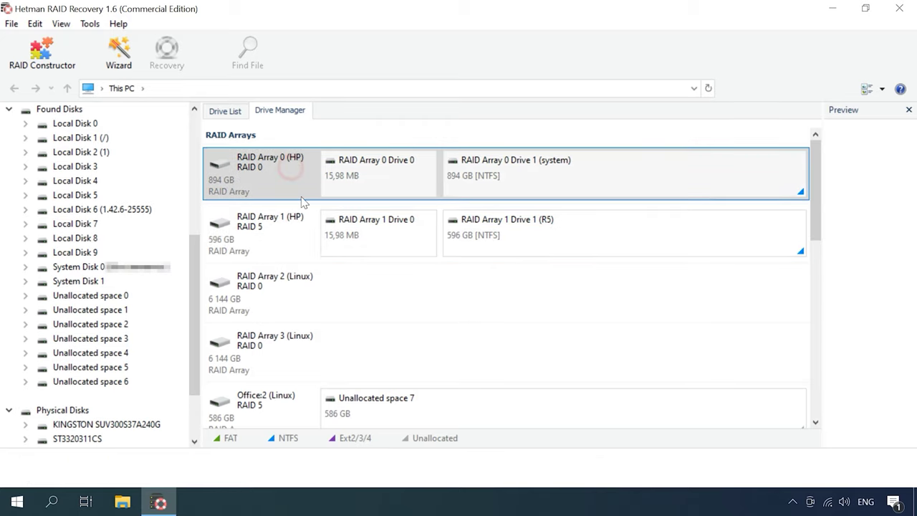
pyautogui.click(290, 232)
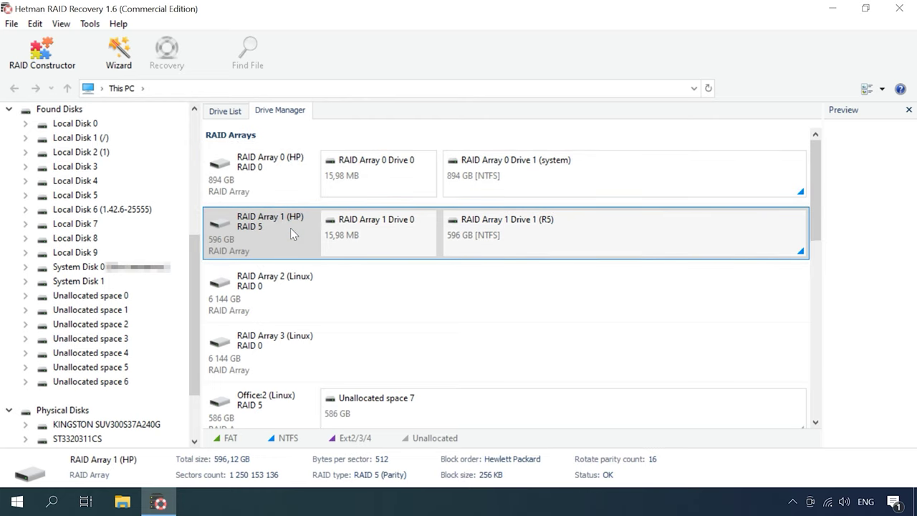
pyautogui.rightClick(566, 233)
pyautogui.click(596, 249)
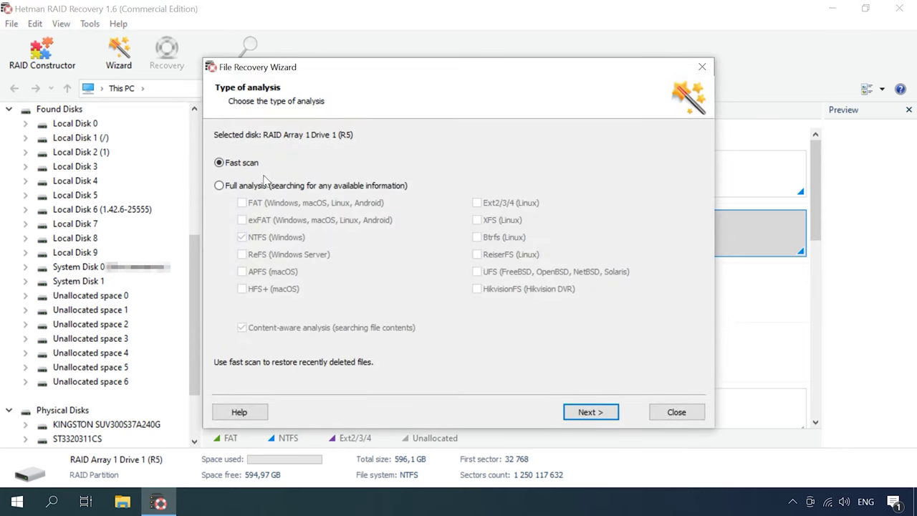
pyautogui.click(593, 414)
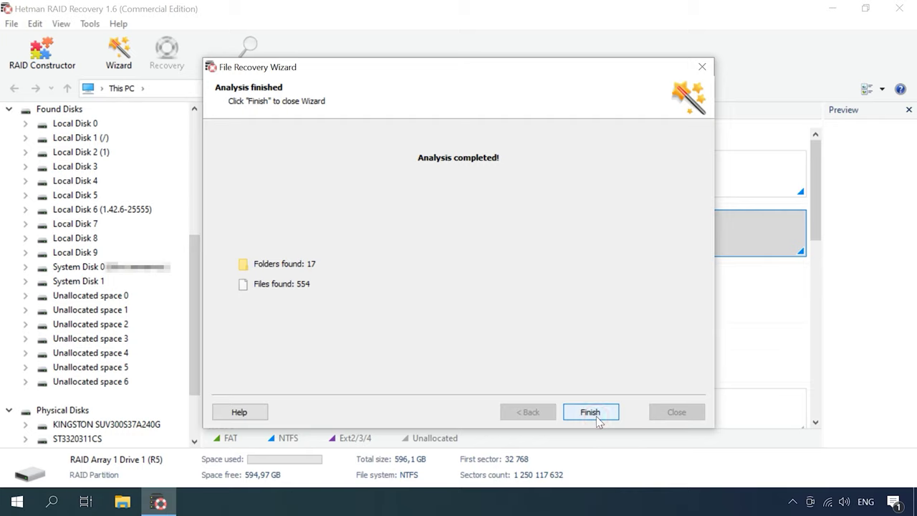
pyautogui.click(590, 414)
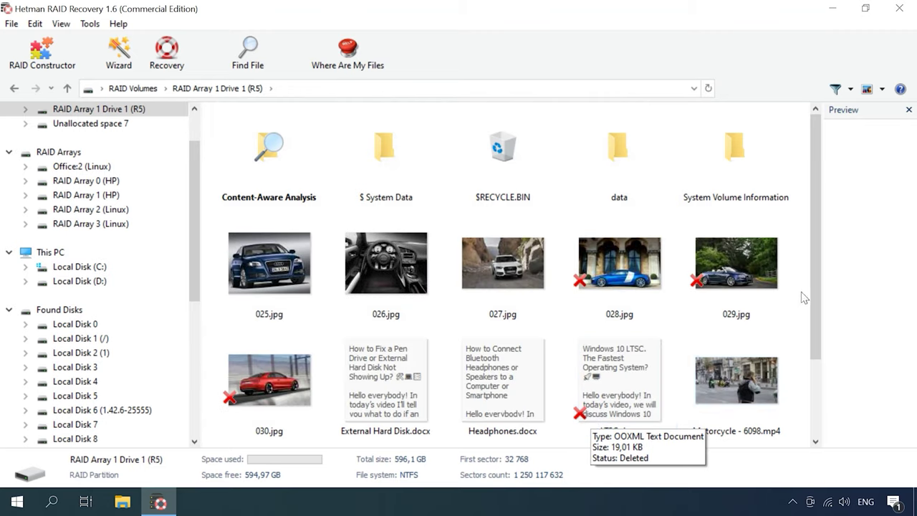
# - Recover all files from 025.jpg through Motorcycle - 6098.mp4 on RAID Array 1 Drive 1 (R5) to hard disk
pyautogui.moveTo(801, 285); pyautogui.dragTo(278, 399)
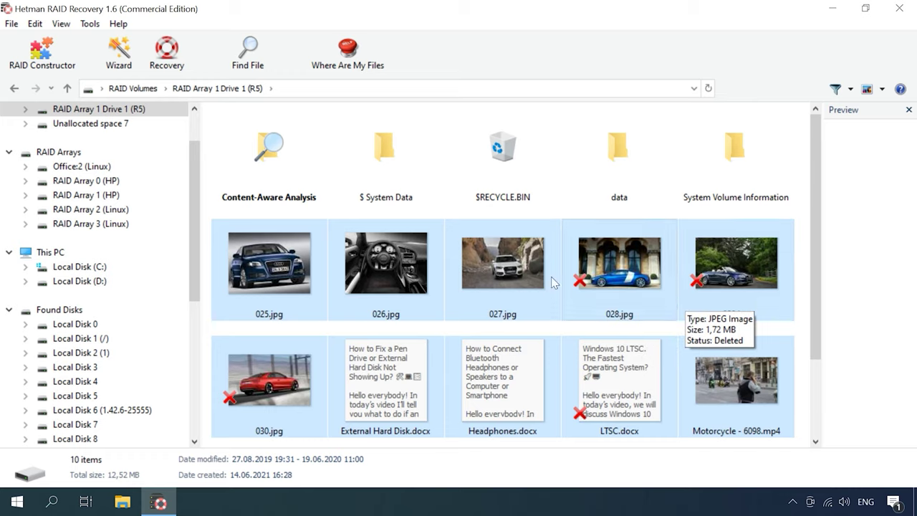
pyautogui.click(168, 70)
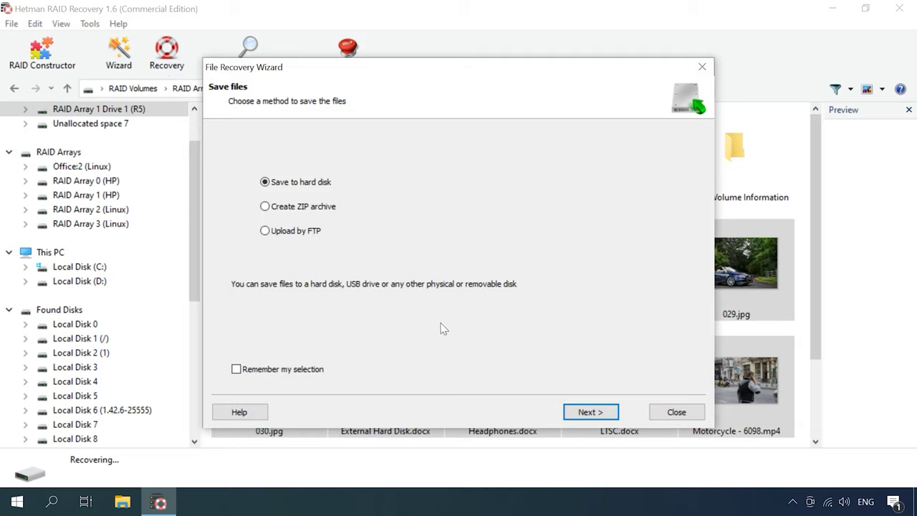
pyautogui.click(590, 412)
pyautogui.click(600, 423)
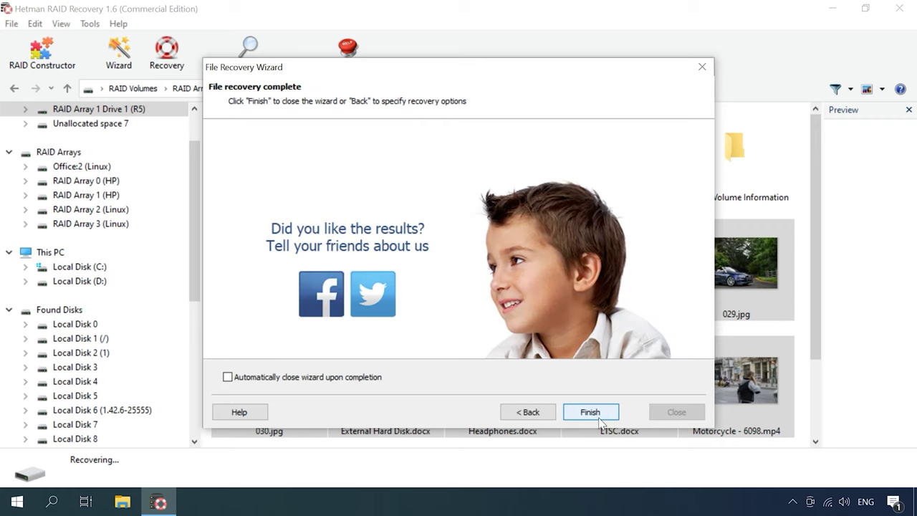
pyautogui.click(591, 413)
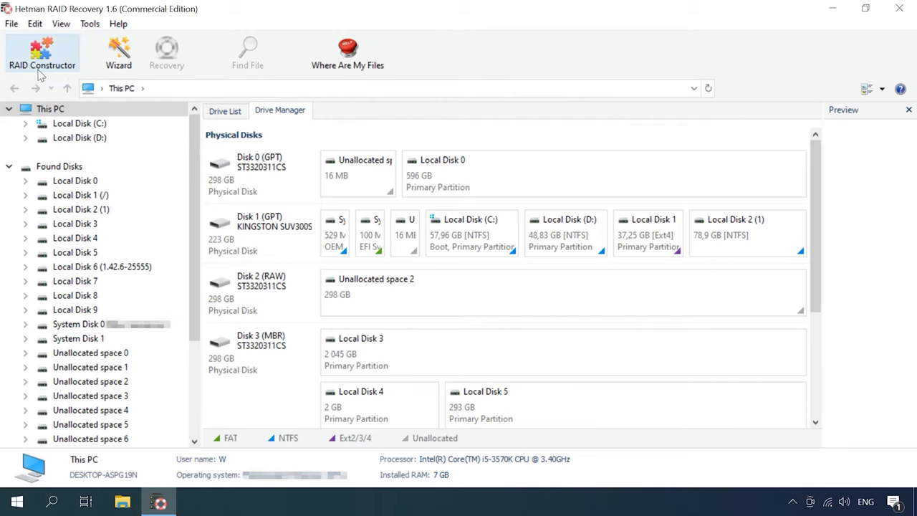
# - Start the RAID Constructor and choose manual mode for adding the array
pyautogui.click(43, 56)
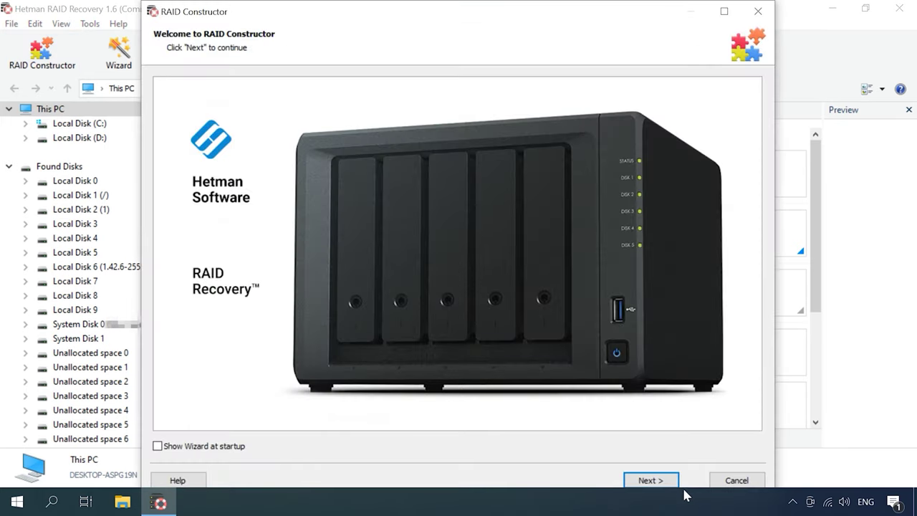
pyautogui.click(655, 481)
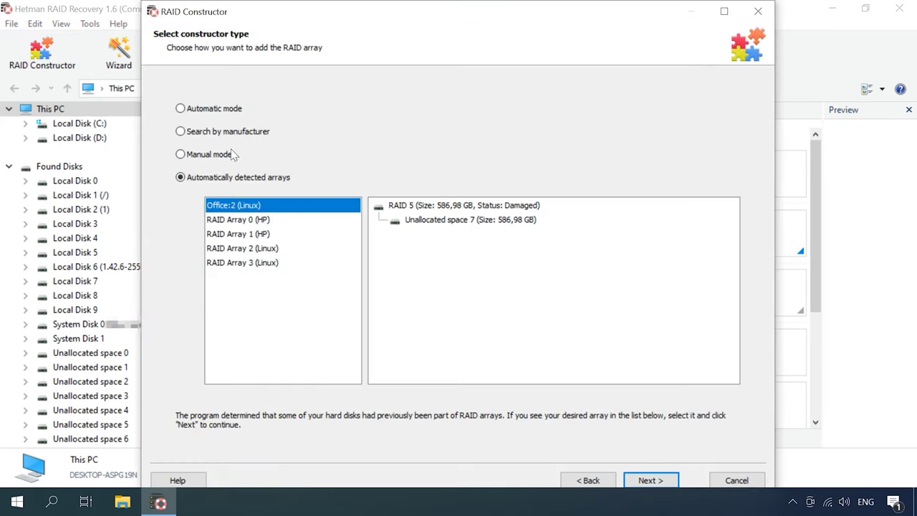
pyautogui.click(221, 161)
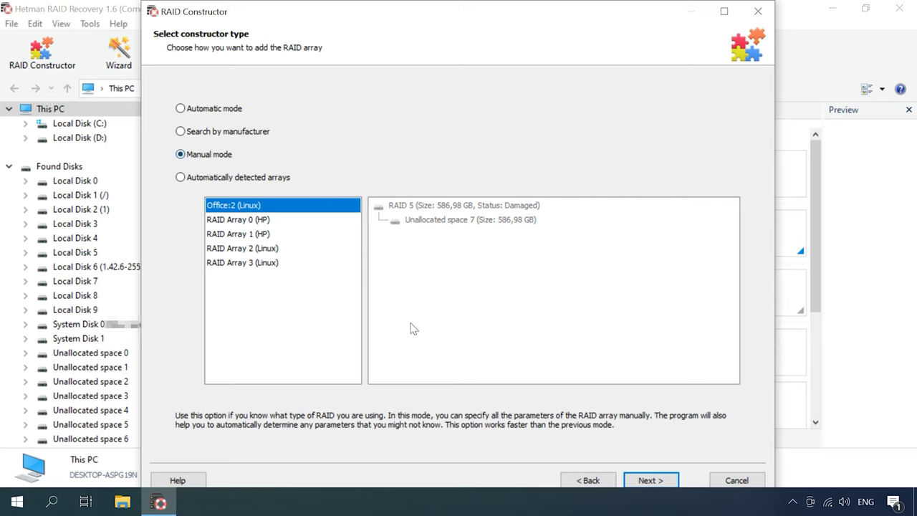
pyautogui.click(655, 483)
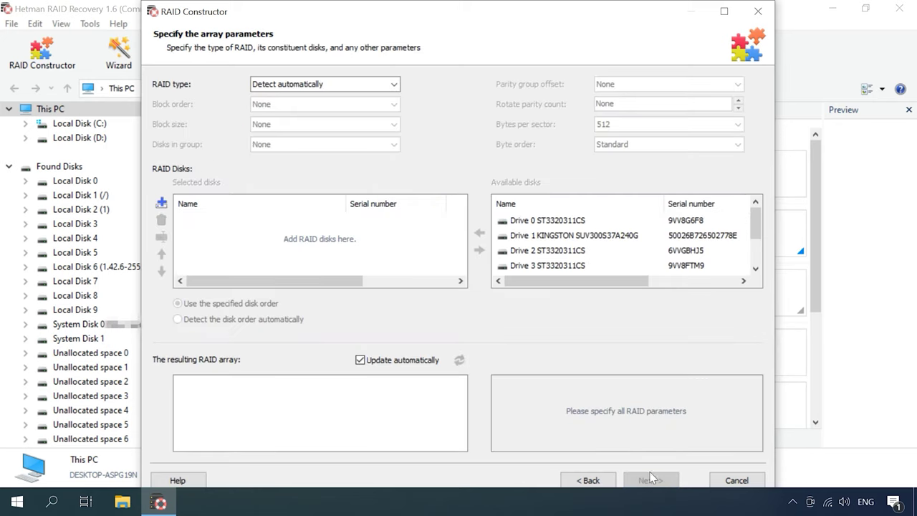
# - Set the array parameters to RAID 5 (Parity) type, Hewlett Packard block order and 256 KB block size
pyautogui.click(393, 84)
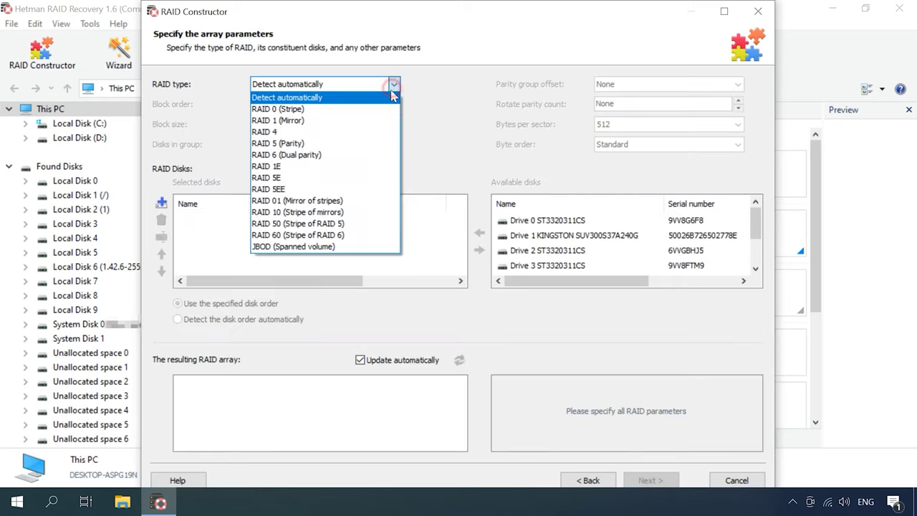
pyautogui.click(294, 147)
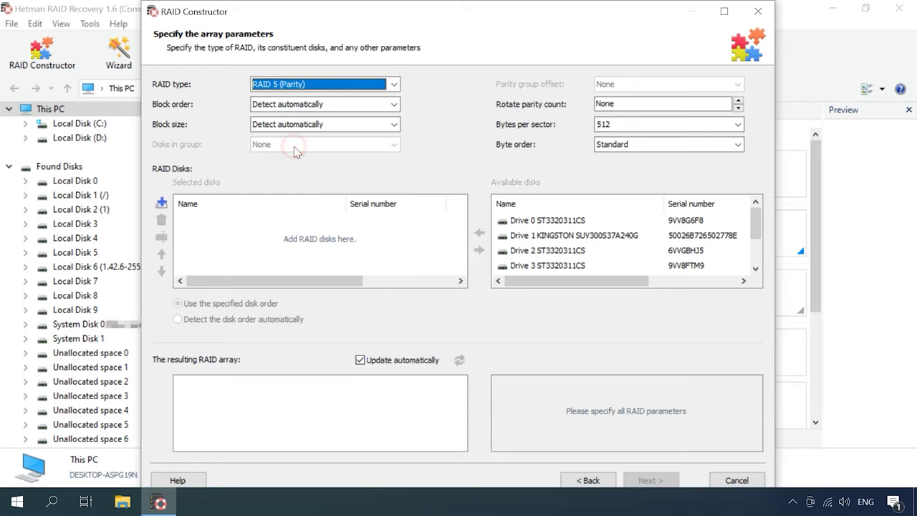
pyautogui.click(394, 104)
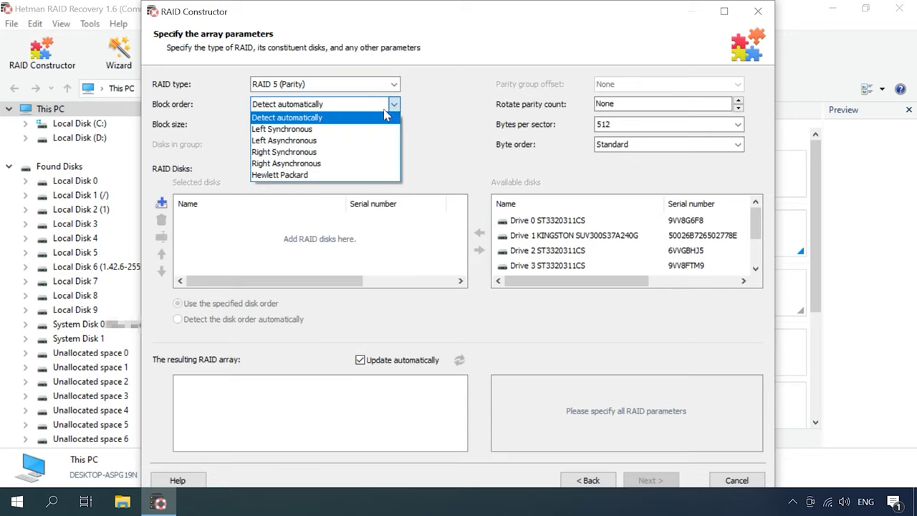
pyautogui.click(290, 175)
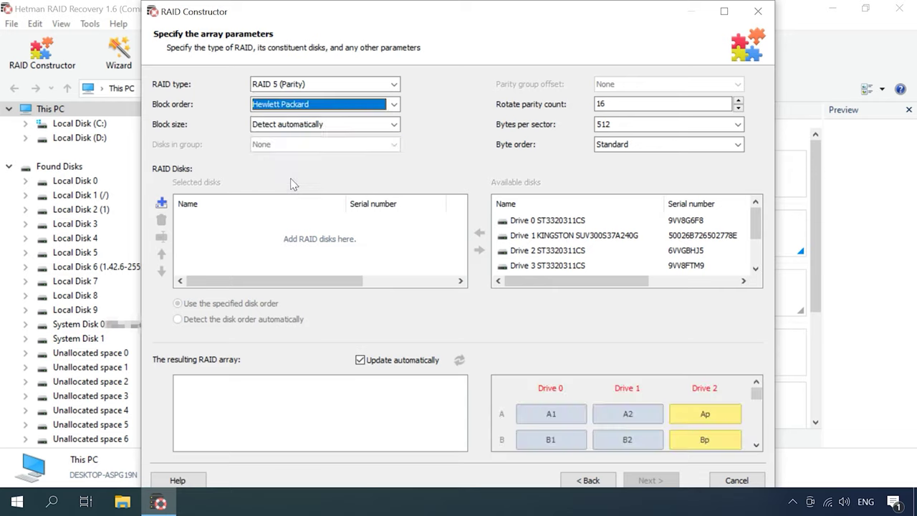
pyautogui.click(394, 124)
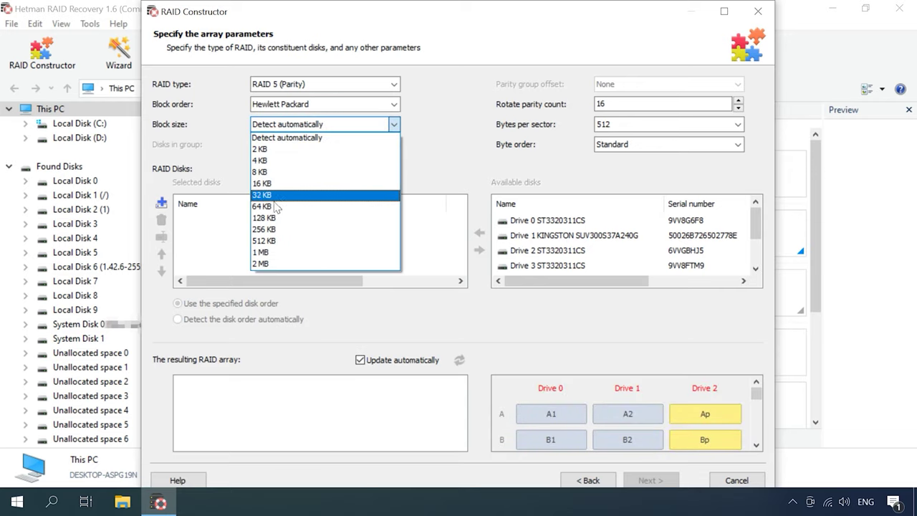
pyautogui.click(271, 229)
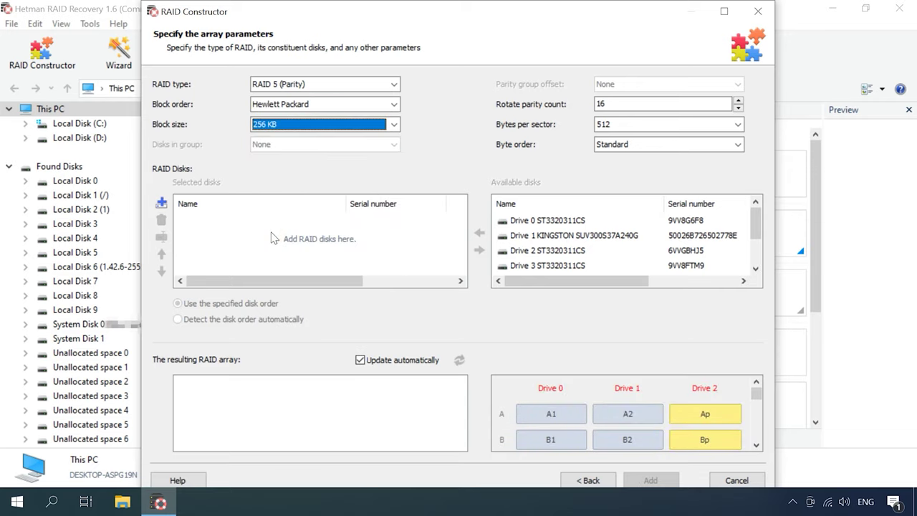
# - Add the ST3320311CS disks Drive 2, Drive 4 and Drive 6 to the array's selected disks
pyautogui.click(672, 252)
pyautogui.doubleClick(727, 251)
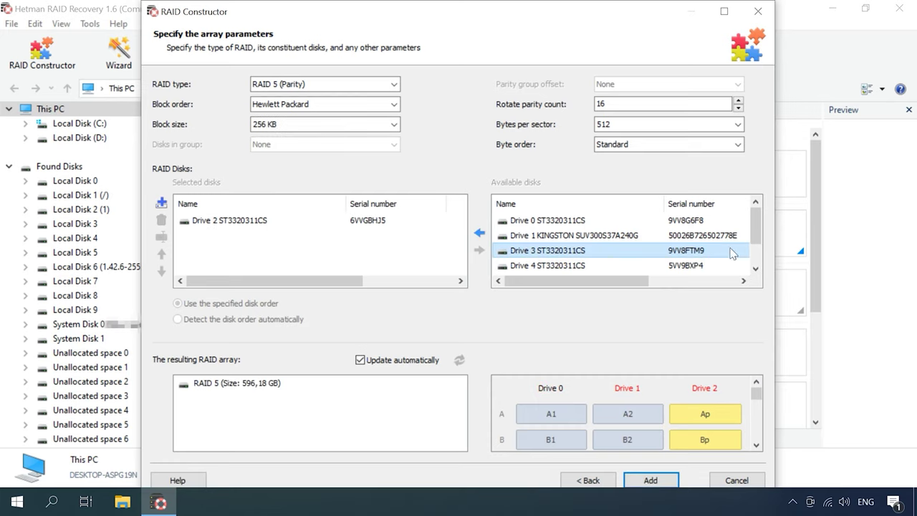
pyautogui.click(666, 266)
pyautogui.click(480, 234)
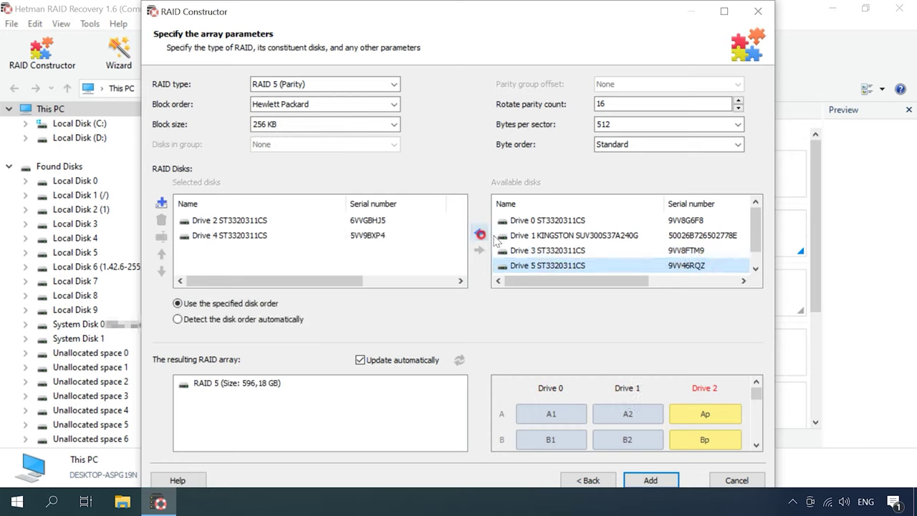
pyautogui.scroll(-1, 759, 248)
pyautogui.click(580, 266)
pyautogui.click(480, 234)
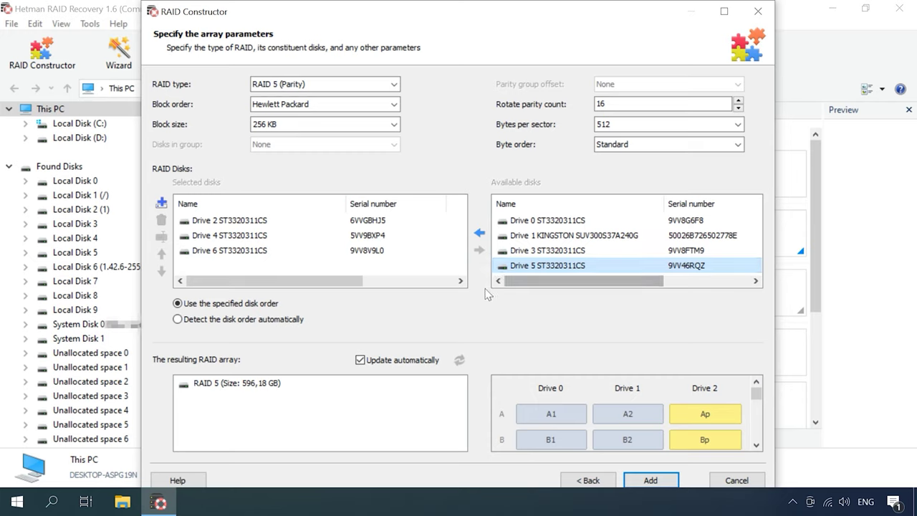
# - Move Drive 6 to the first place in the disk order, ahead of Drive 2 and Drive 4, and add the array
pyautogui.click(214, 250)
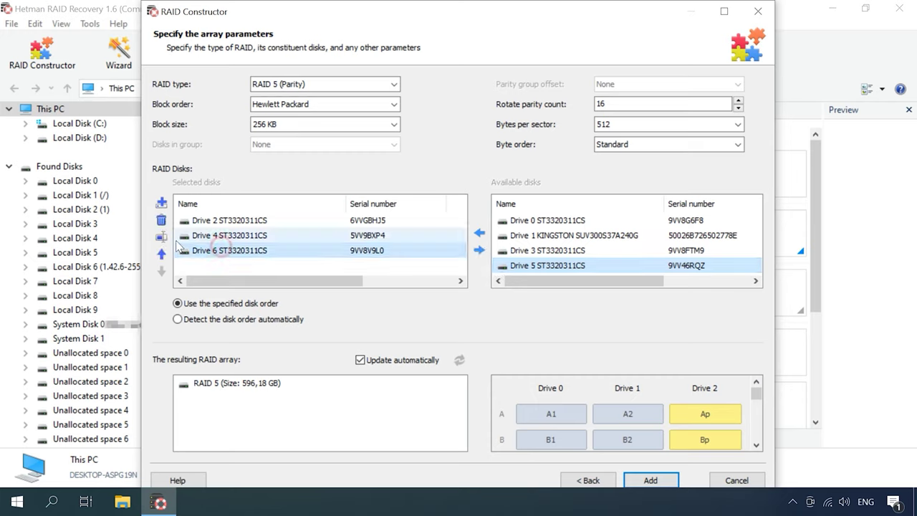
pyautogui.click(162, 254)
pyautogui.click(162, 254)
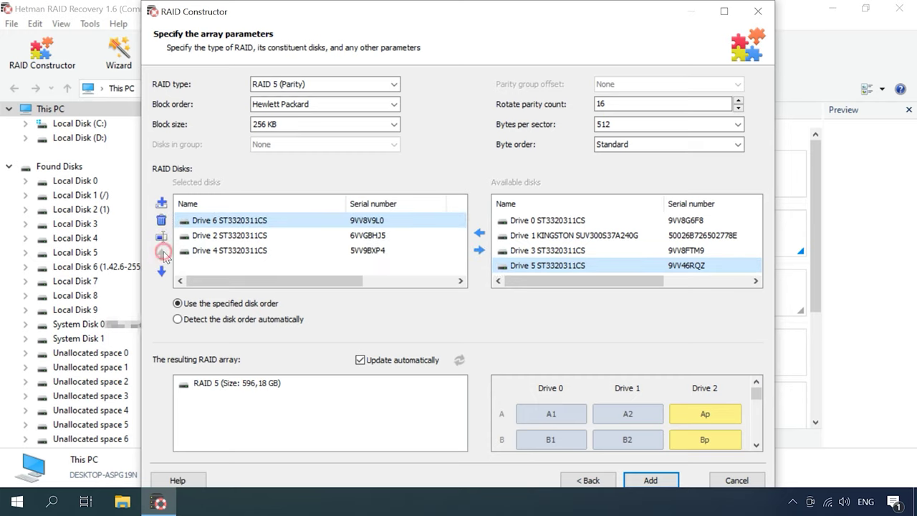
pyautogui.click(348, 236)
pyautogui.click(351, 251)
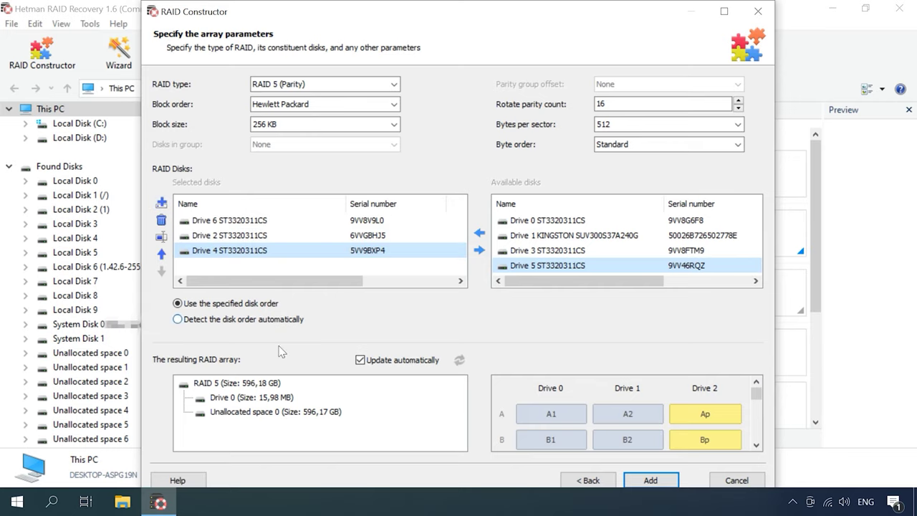
pyautogui.click(653, 487)
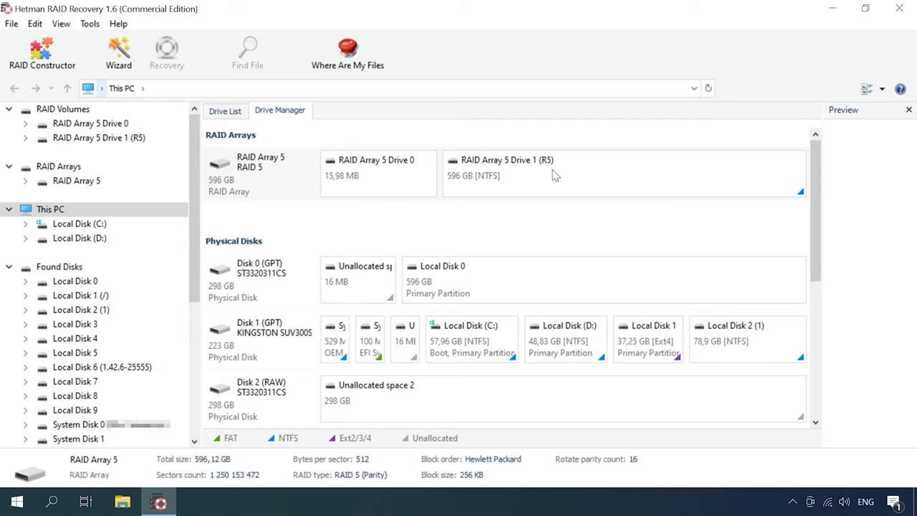
# - Run a fast scan on the R5 volume of the manually built array, RAID Array 5 Drive 1
pyautogui.click(553, 174)
pyautogui.rightClick(551, 171)
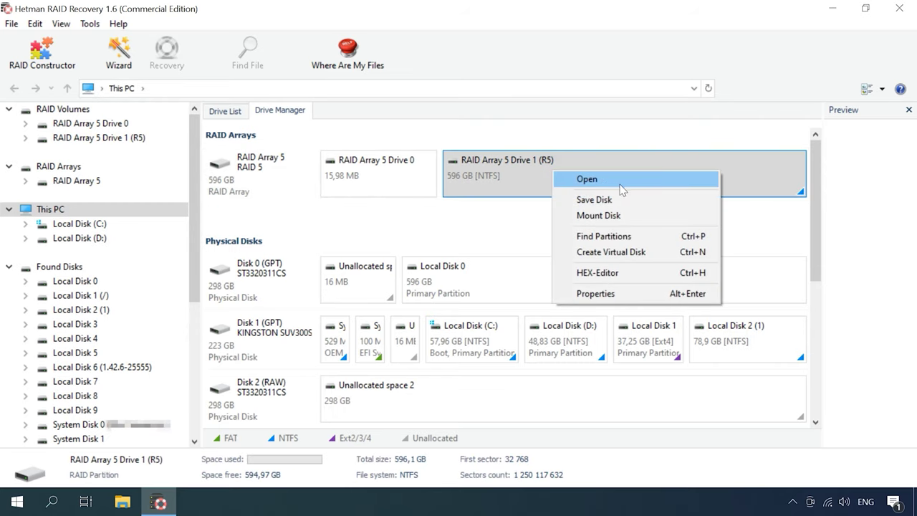
pyautogui.click(597, 184)
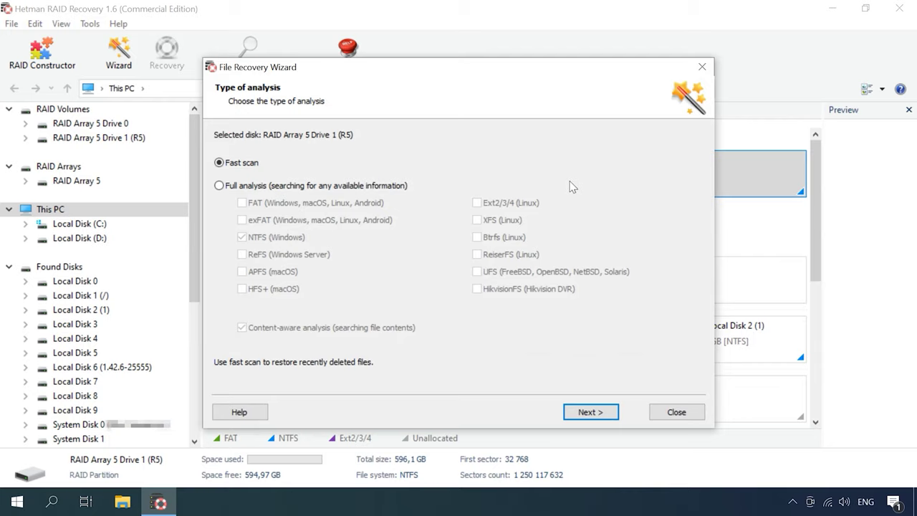
pyautogui.click(589, 412)
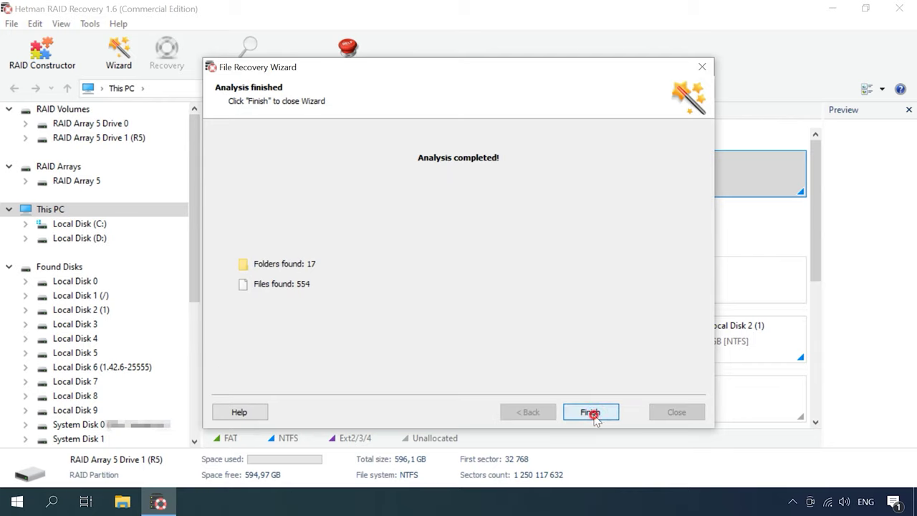
pyautogui.click(590, 413)
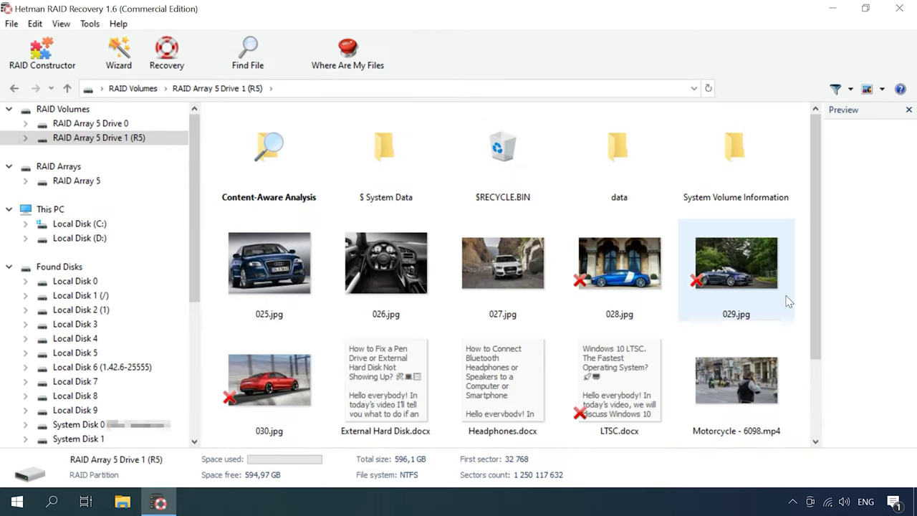
# - Recover the files 025.jpg through Motorcycle - 6098.mp4 from RAID Array 5 Drive 1 (R5), saving them to hard disk
pyautogui.moveTo(799, 265); pyautogui.dragTo(249, 379)
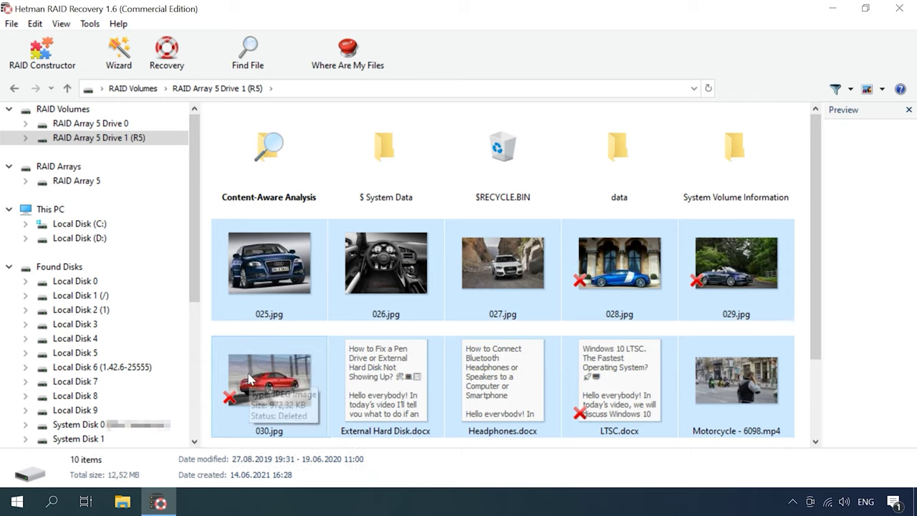
pyautogui.click(166, 58)
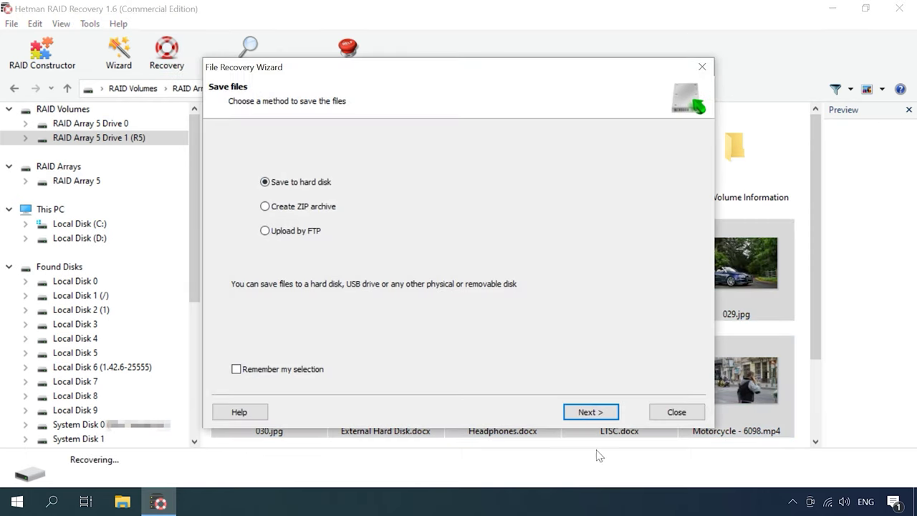
pyautogui.click(605, 414)
pyautogui.click(587, 414)
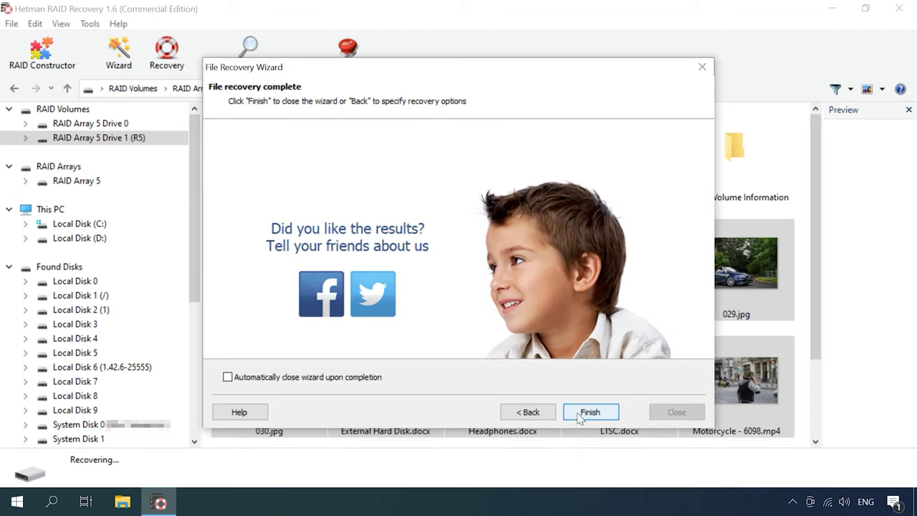
pyautogui.click(590, 412)
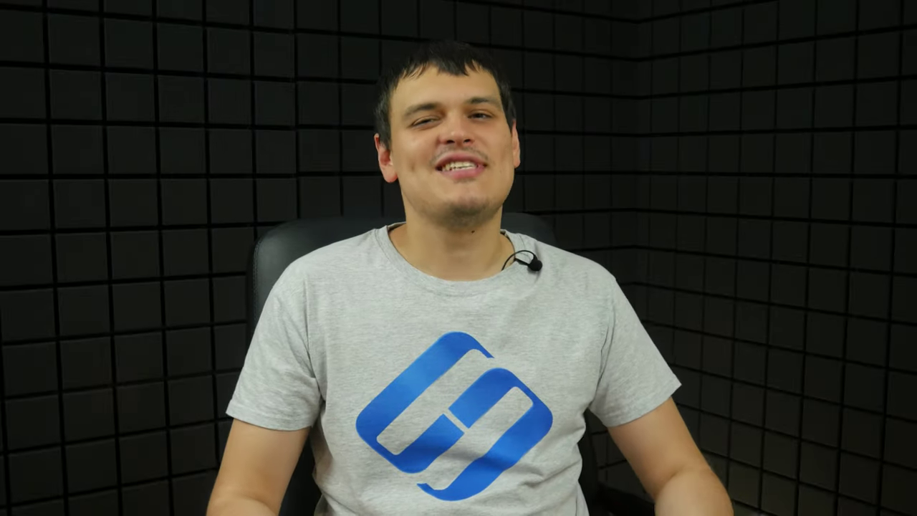